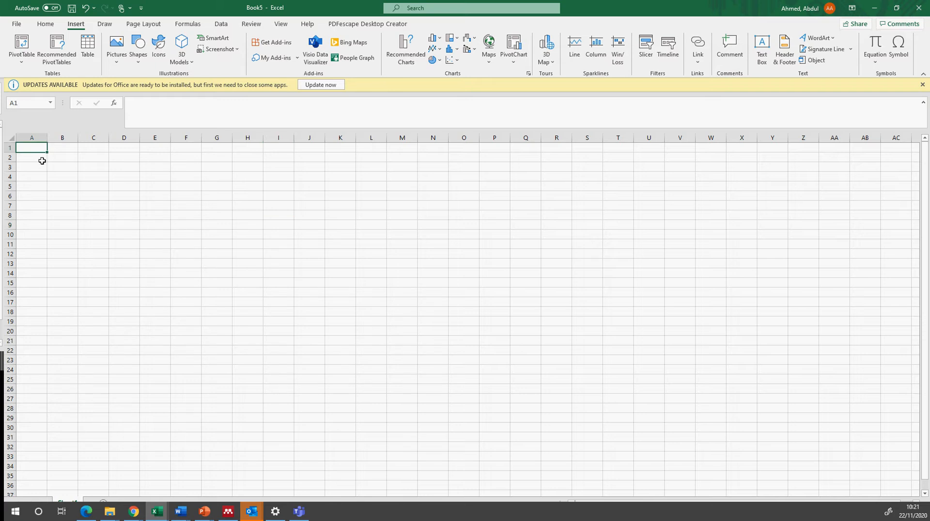
Step: Enter the column heading "Plant A" in cell B1
left_click(66, 150)
type("Plant A")
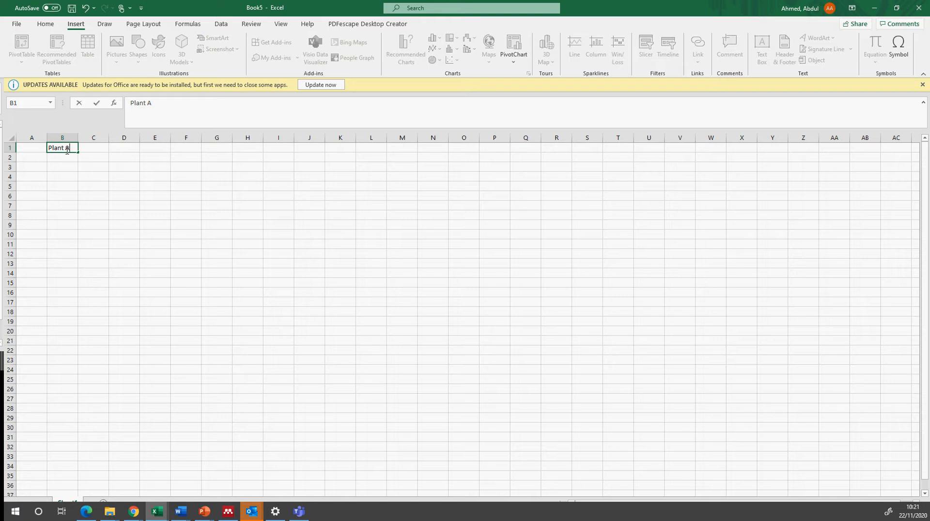
key("Tab")
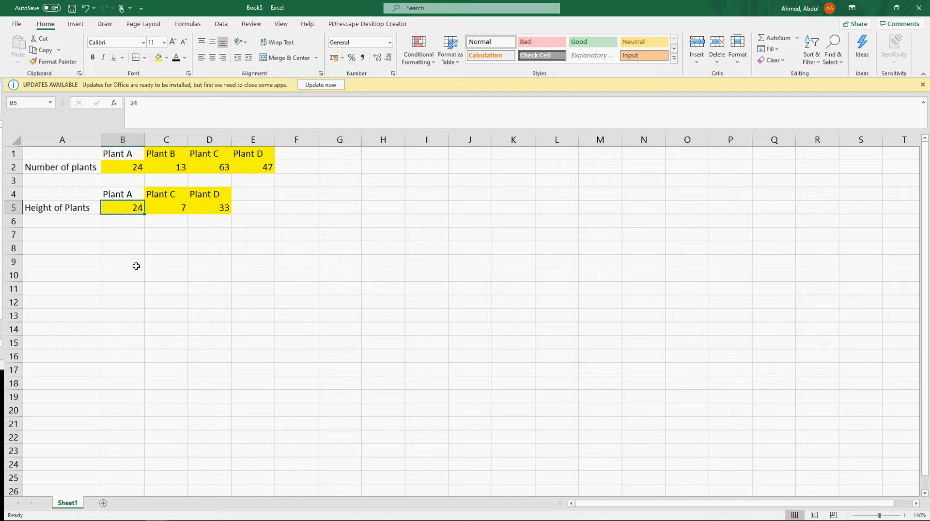
Step: Insert a 2-D clustered column chart from the plant names and number of plants in B1:E2
left_click_drag(137, 152, 260, 169)
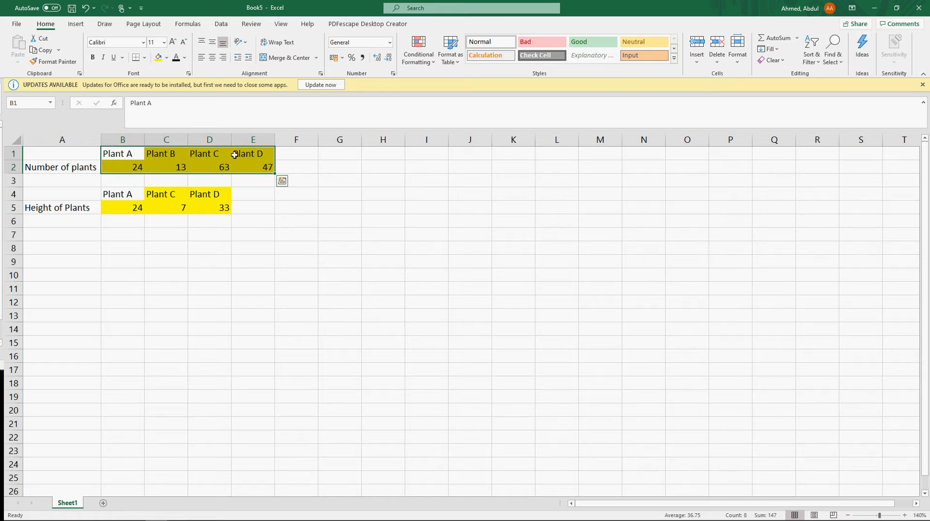
left_click(76, 24)
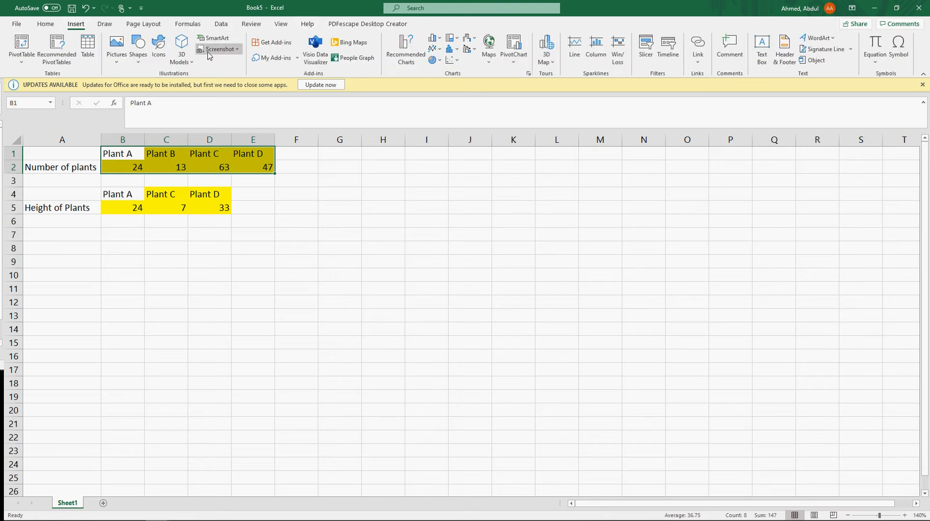
left_click(443, 40)
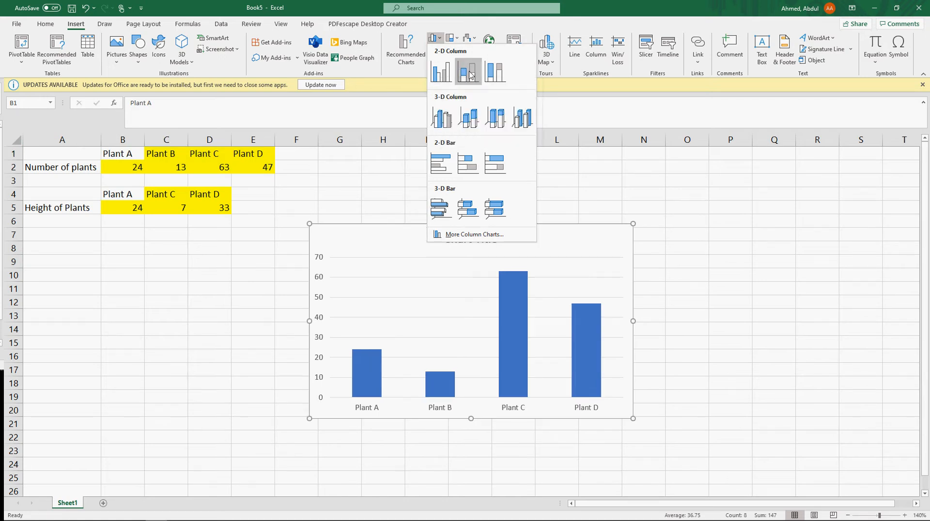
left_click(440, 73)
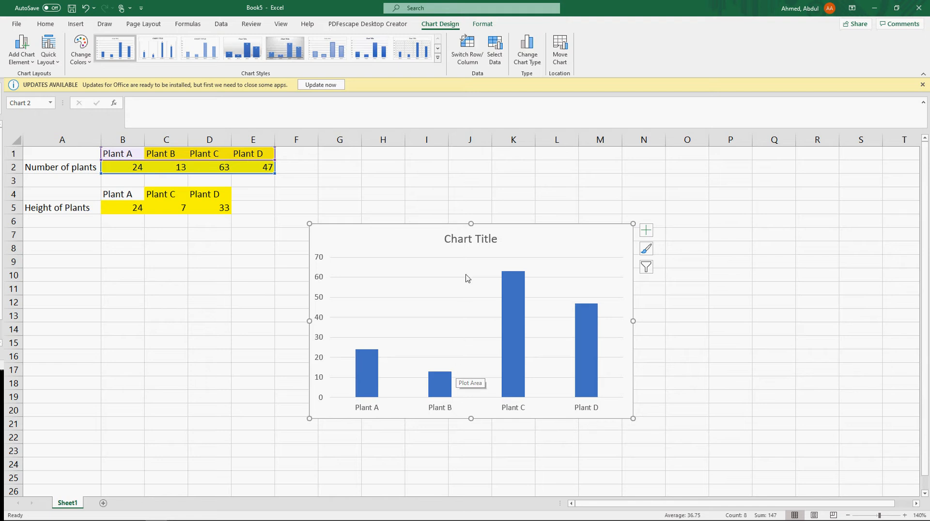
Step: Change the chart title to "Number of Plants in the school's botanical garden"
left_click(486, 240)
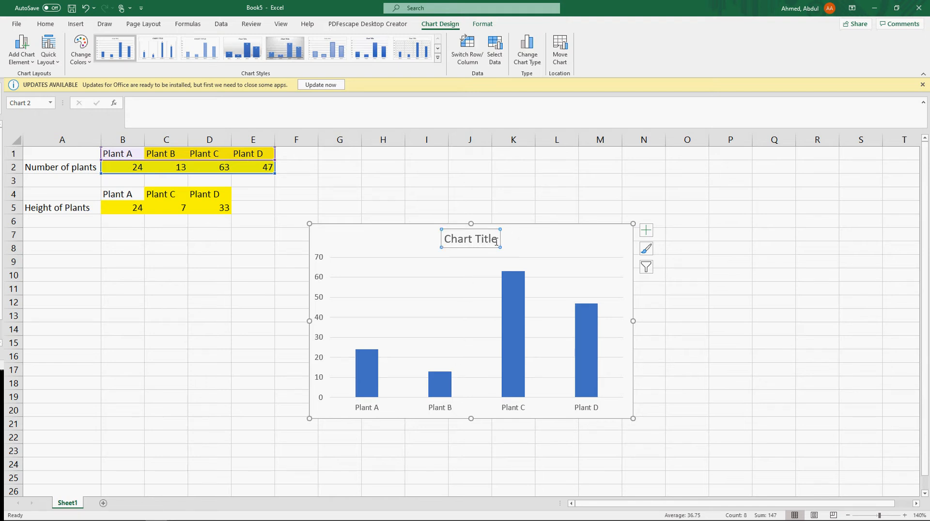
left_click(498, 240)
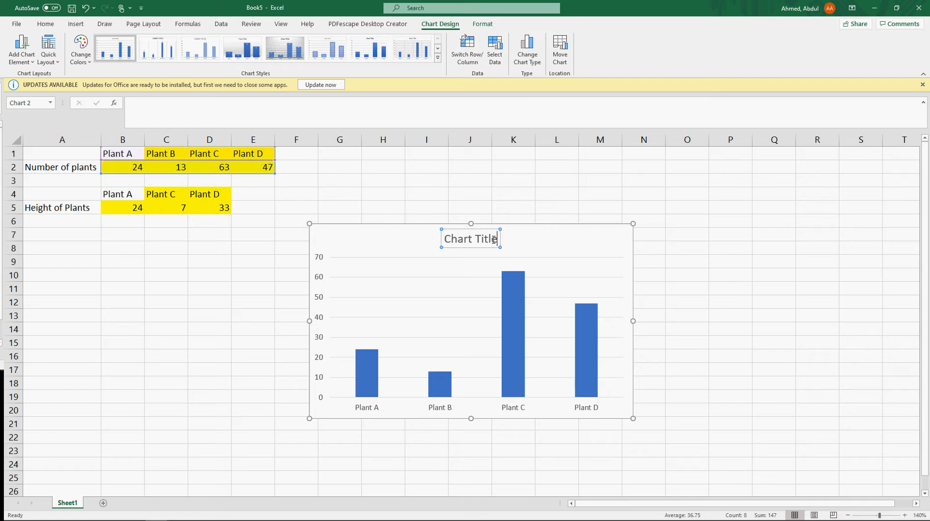
left_click_drag(495, 240, 445, 242)
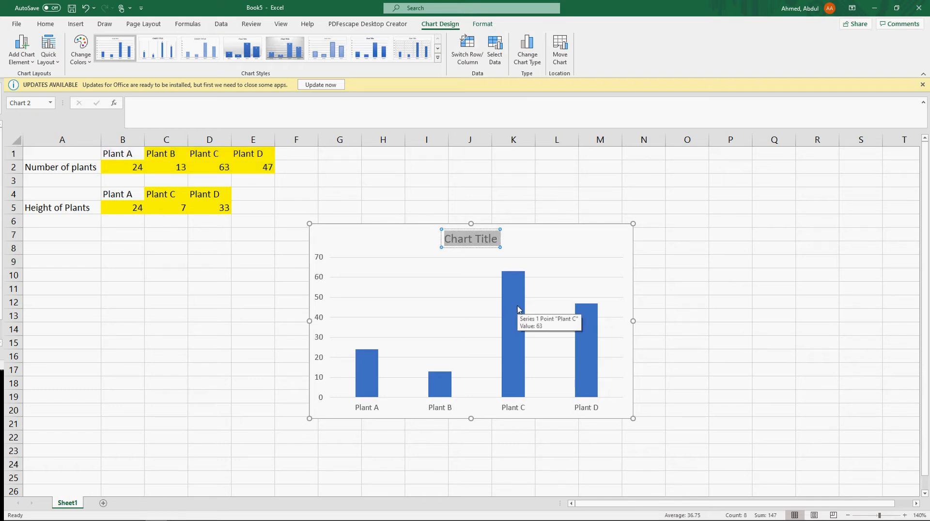
type("Number")
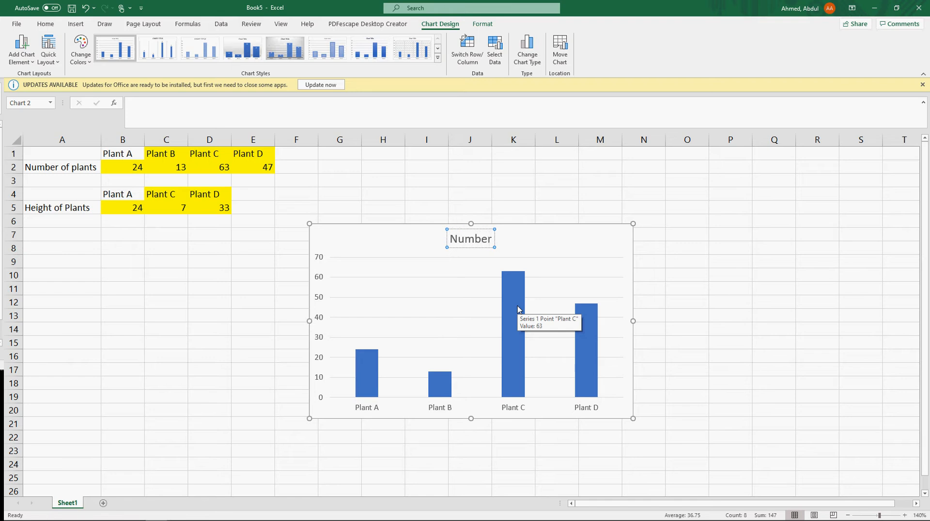
type(" of Pla")
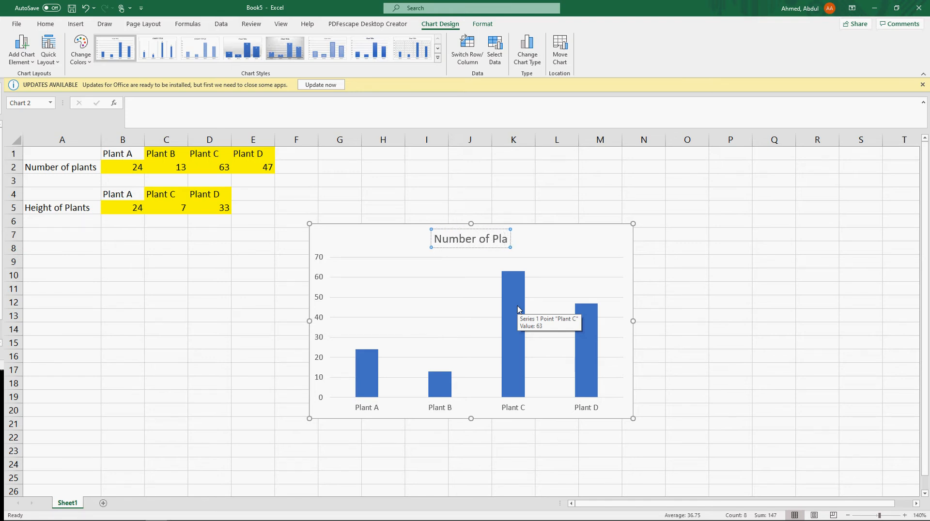
type("nts in the school's")
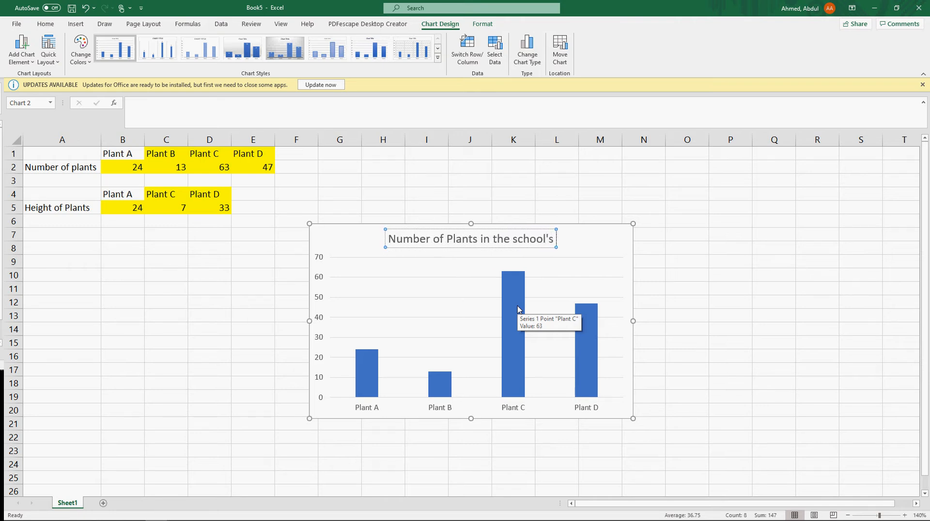
type(" botanical")
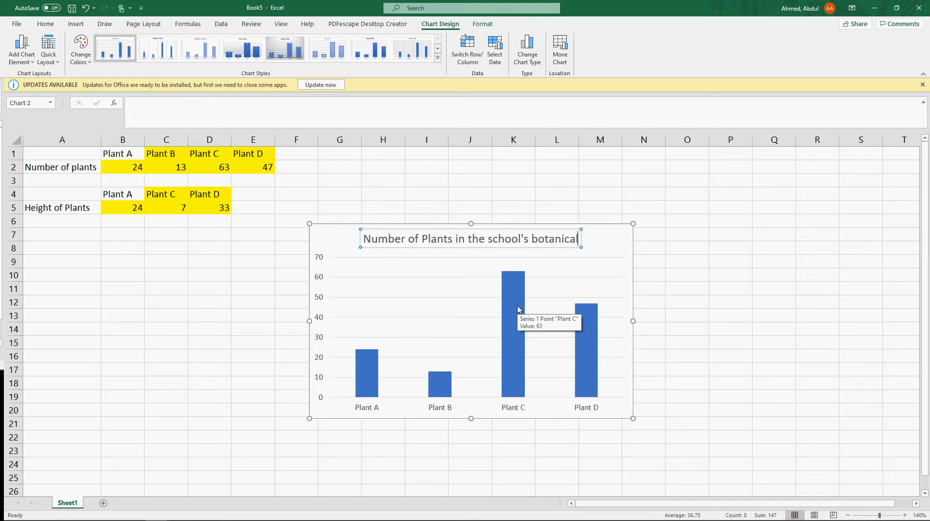
type(" garden")
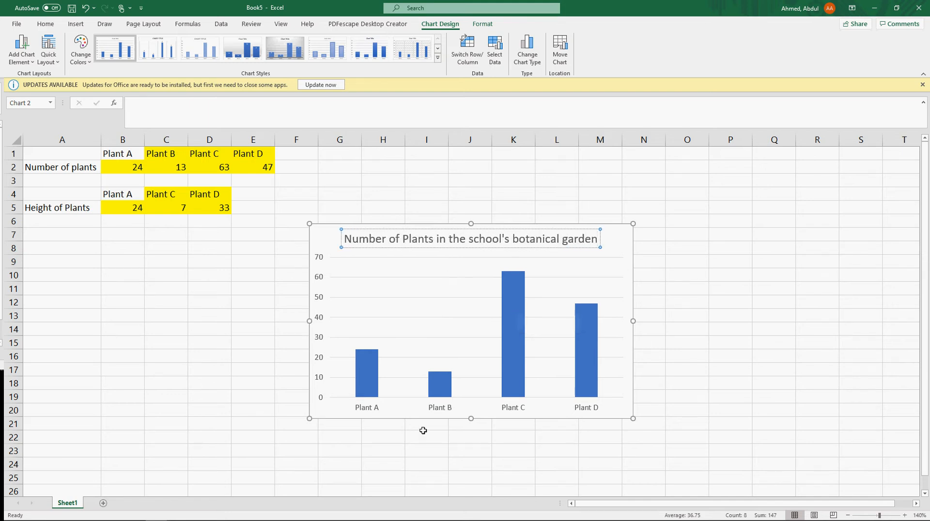
left_click(401, 418)
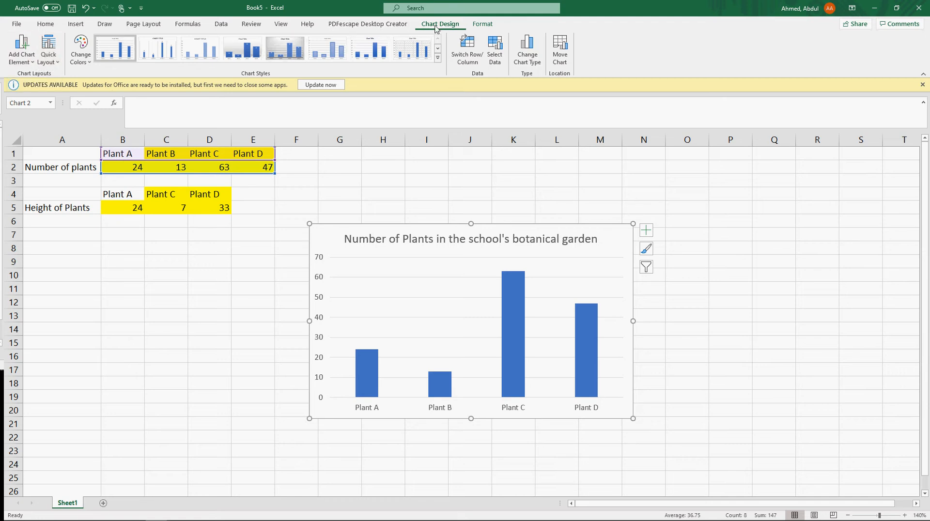
Step: Add a primary horizontal axis title to the chart and set its text to "Plant Name"
left_click(32, 63)
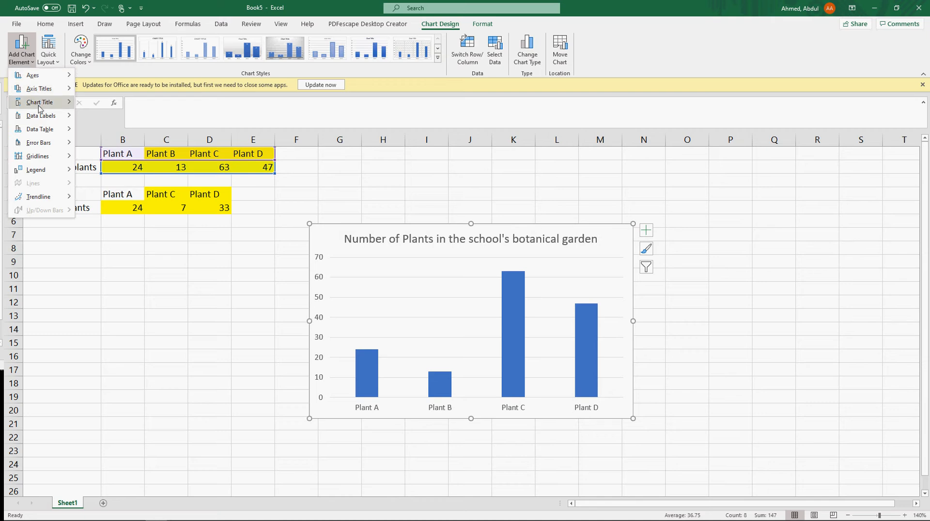
mouse_move(44, 119)
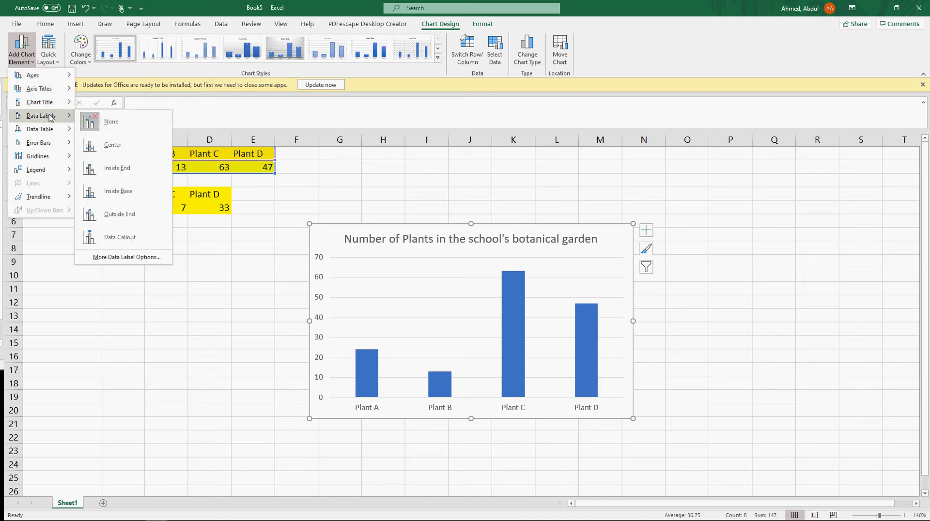
mouse_move(60, 86)
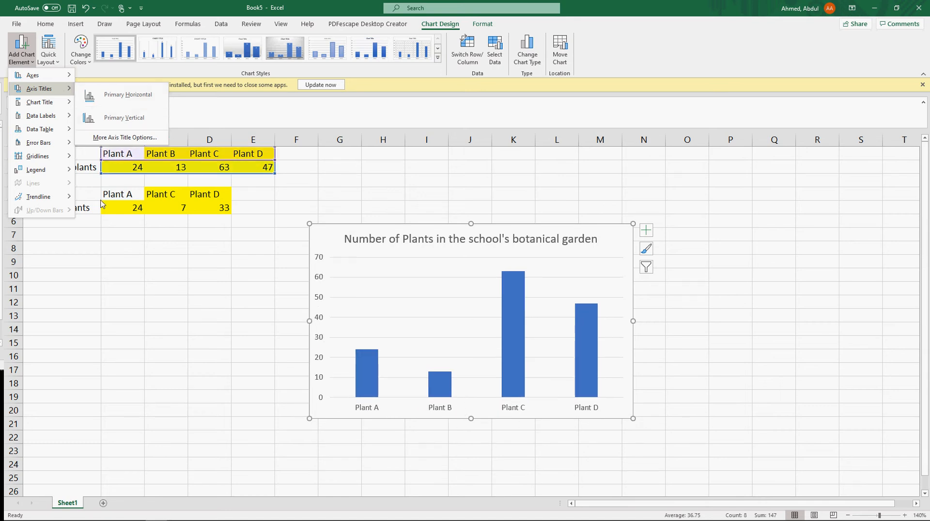
left_click(129, 95)
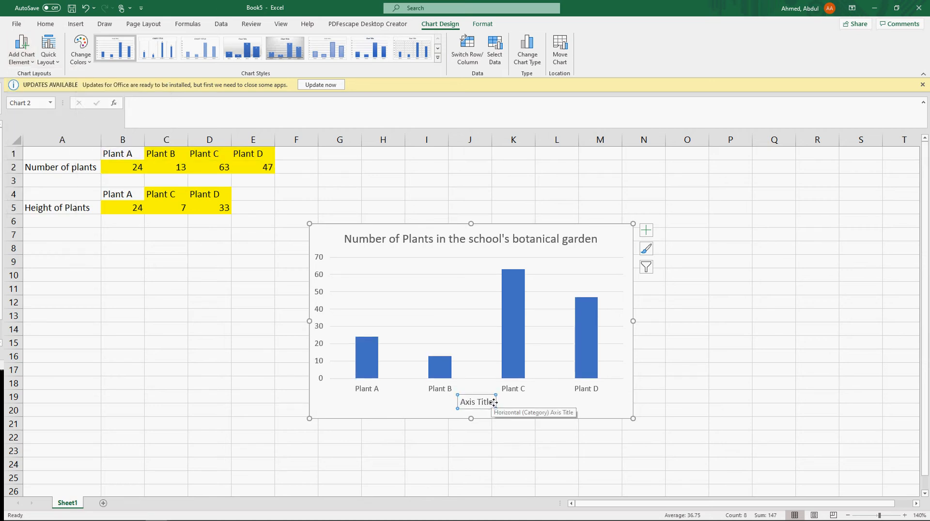
left_click_drag(492, 402, 459, 403)
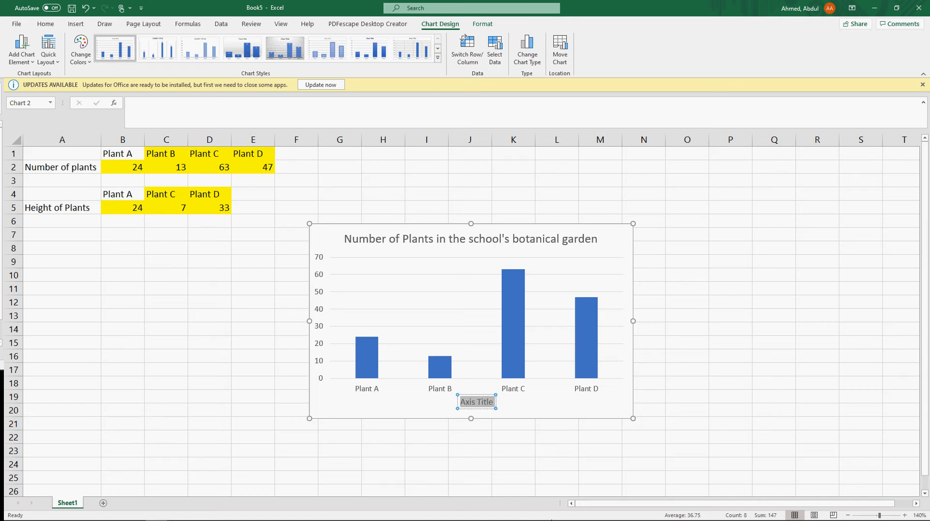
type("Plant")
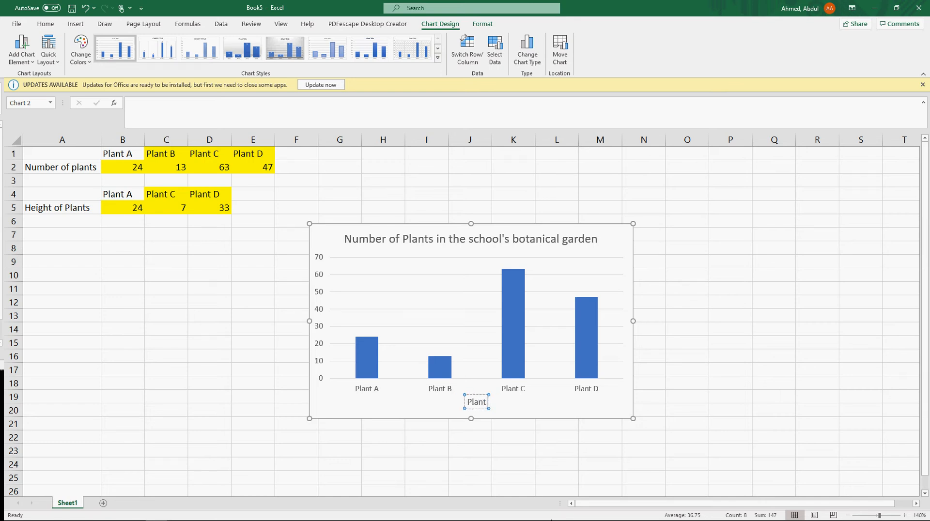
type(" Name")
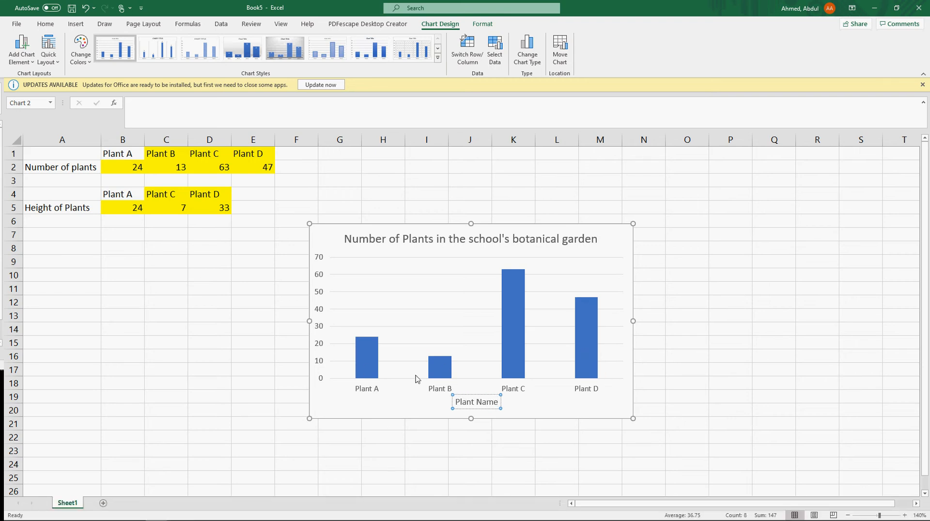
left_click(548, 414)
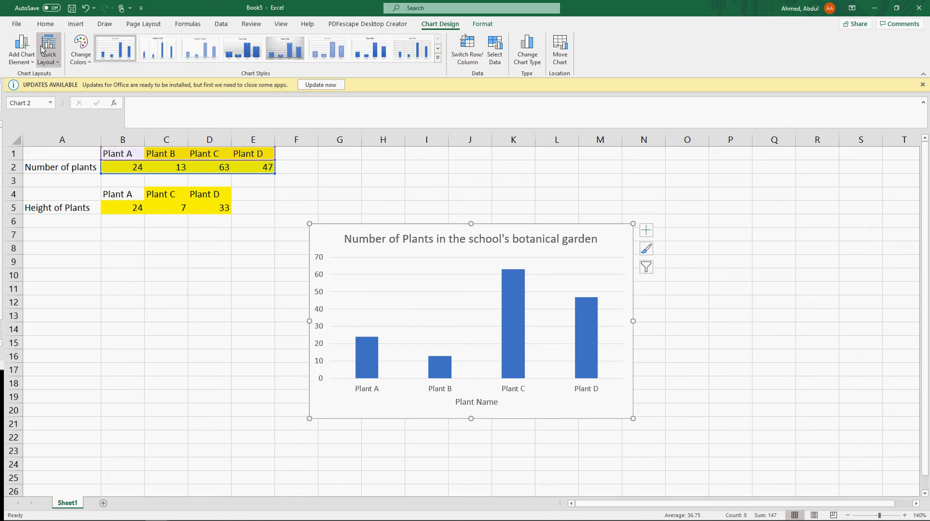
Step: Add a primary vertical axis title to the chart and set its text to "Number of Plants"
left_click(31, 66)
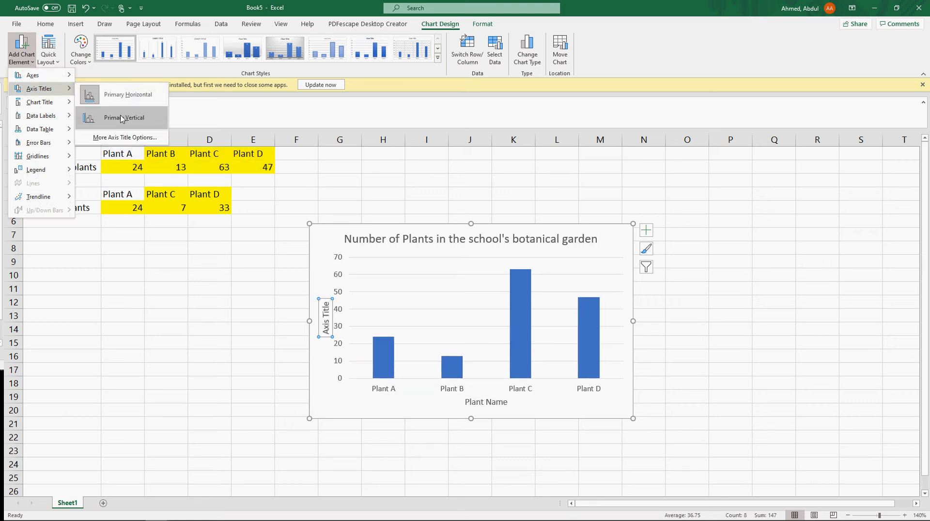
left_click(121, 119)
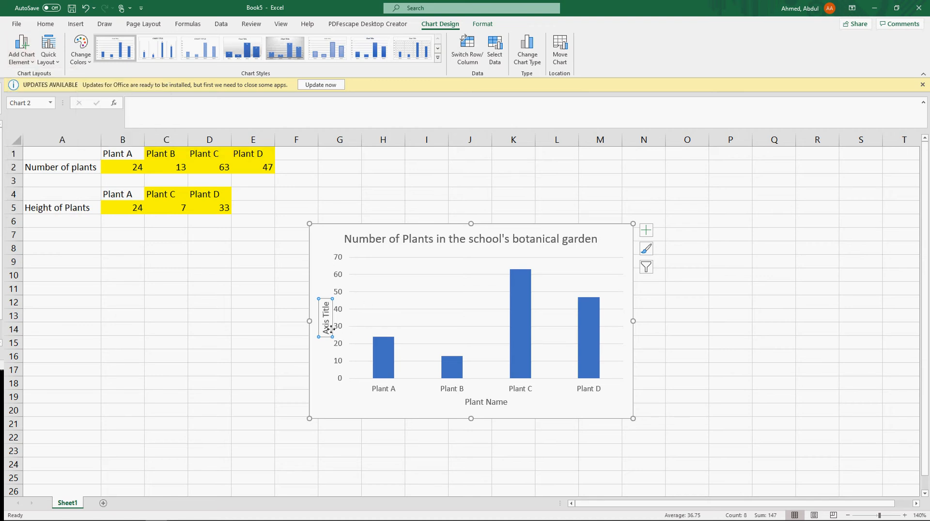
left_click(324, 307)
left_click(326, 303)
mouse_move(326, 302)
left_mouse_down()
mouse_move(326, 313)
mouse_move(327, 302)
left_mouse_up()
left_click(327, 311)
key("BackSpace")
key("BackSpace")
key("BackSpace")
key("BackSpace")
key("BackSpace")
key("BackSpace")
key("BackSpace")
key("BackSpace")
key("BackSpace")
key("BackSpace")
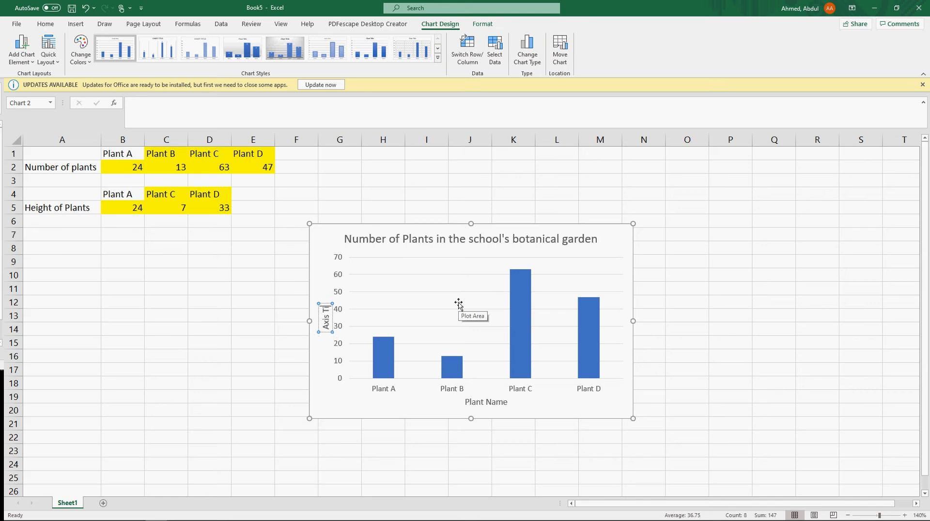
type("Number of Plants")
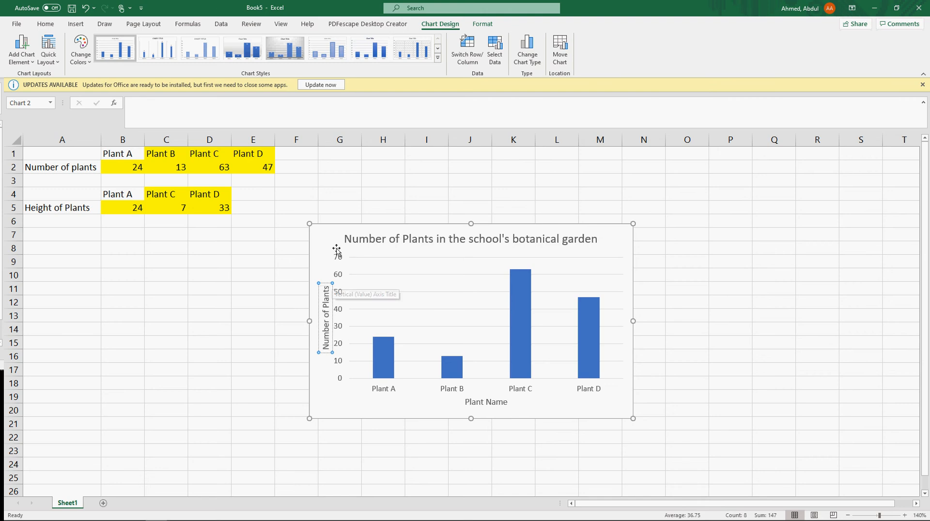
left_click(321, 250)
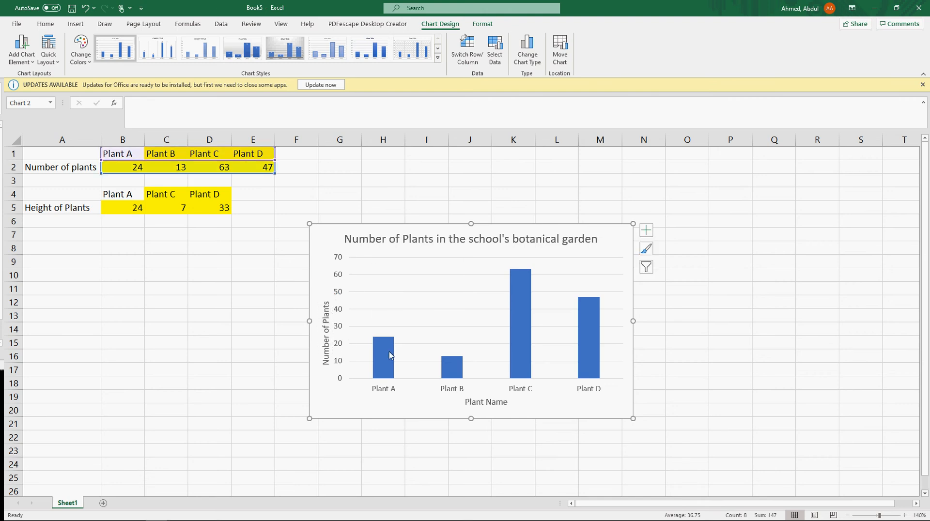
Step: Add data labels to the columns of the plant chart
mouse_move(384, 343)
right_click(387, 348)
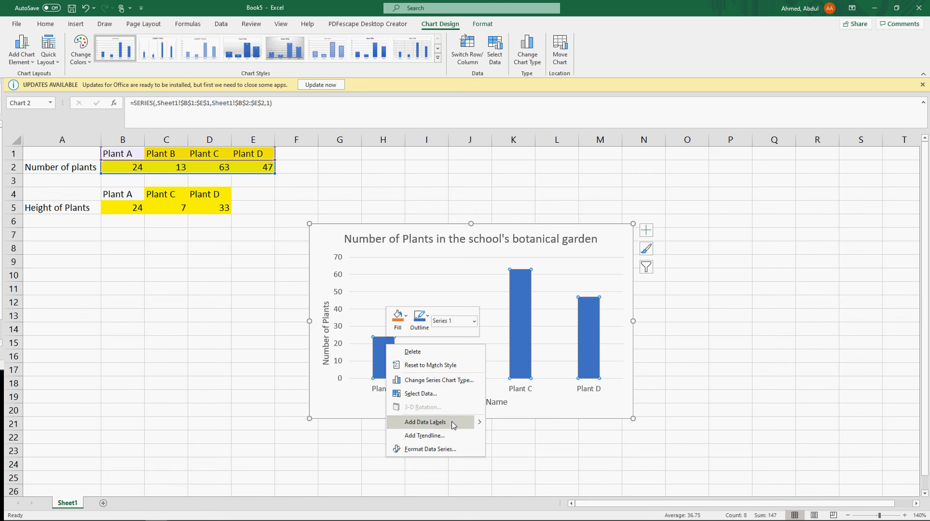
mouse_move(481, 425)
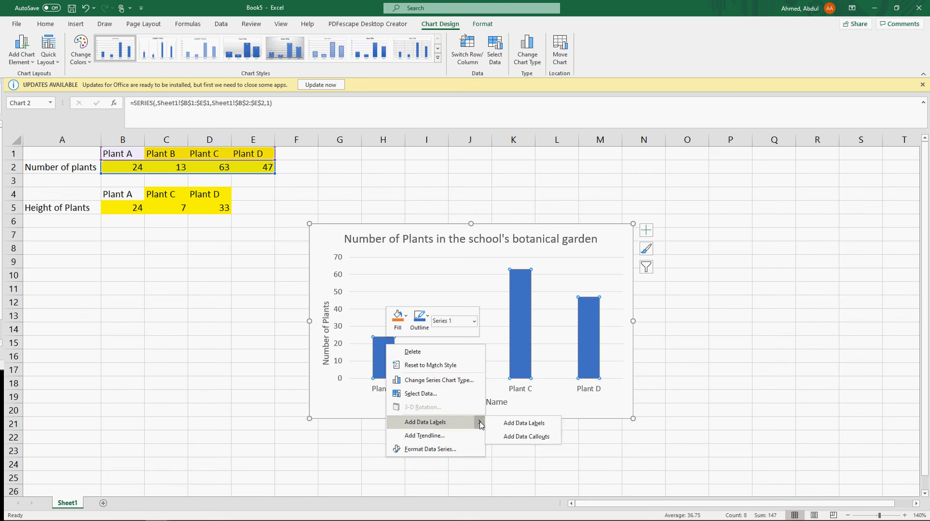
left_click(524, 429)
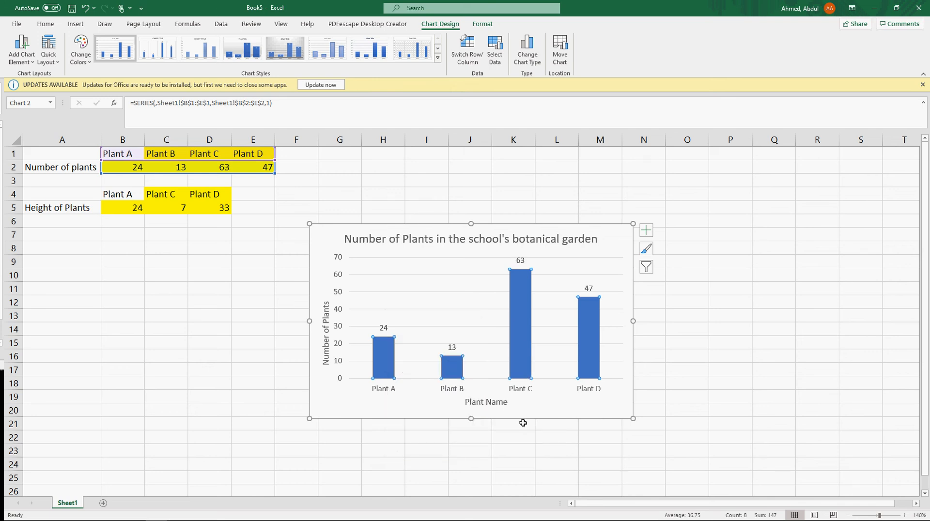